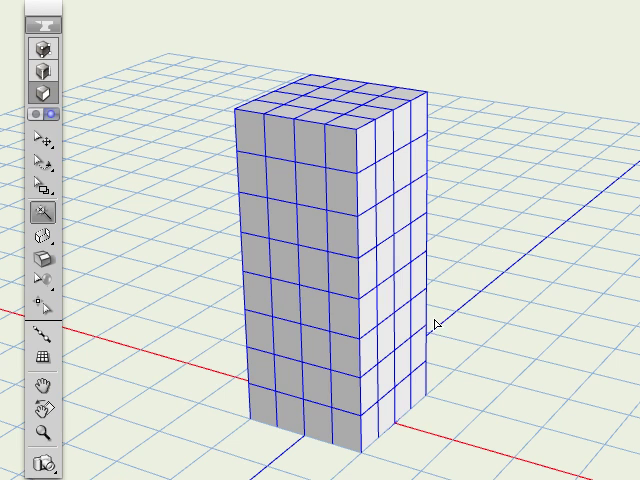
In edge mode, pick the edge loop running over the box column's top and right side.
{"action": "left_click", "coordinate": [43, 71]}
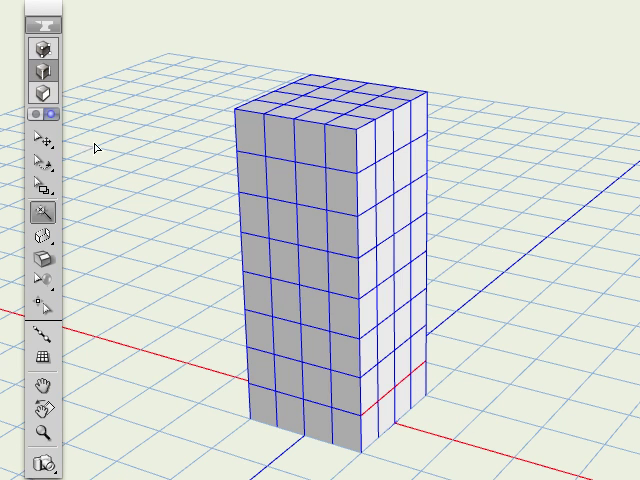
{"action": "left_click", "coordinate": [43, 140]}
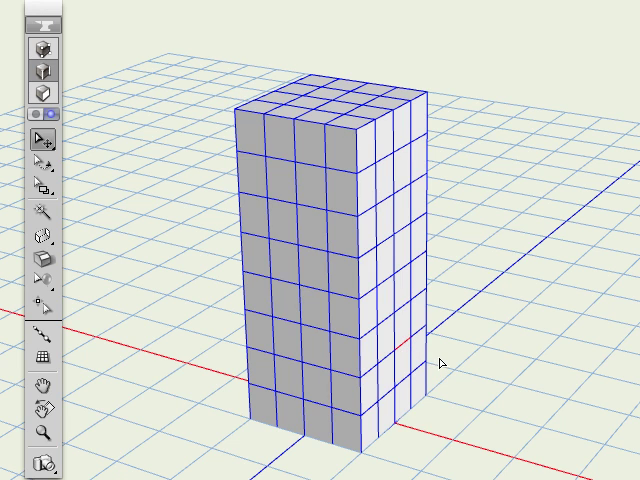
{"action": "left_click", "coordinate": [440, 363]}
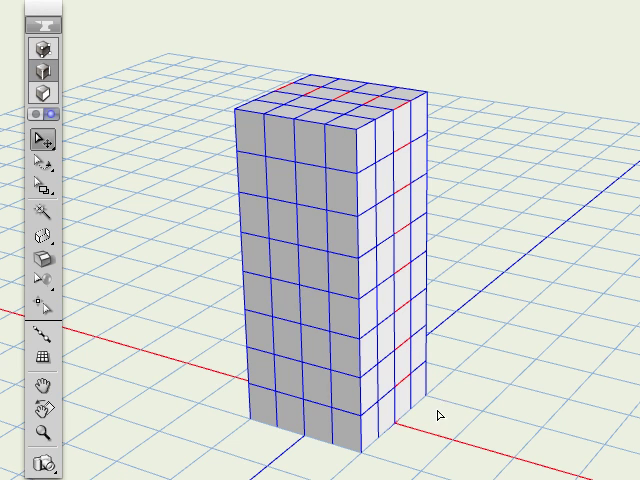
In face mode, set the Face Magic Wand horizontal tolerance to 0.0 and confirm.
{"action": "left_click", "coordinate": [43, 92]}
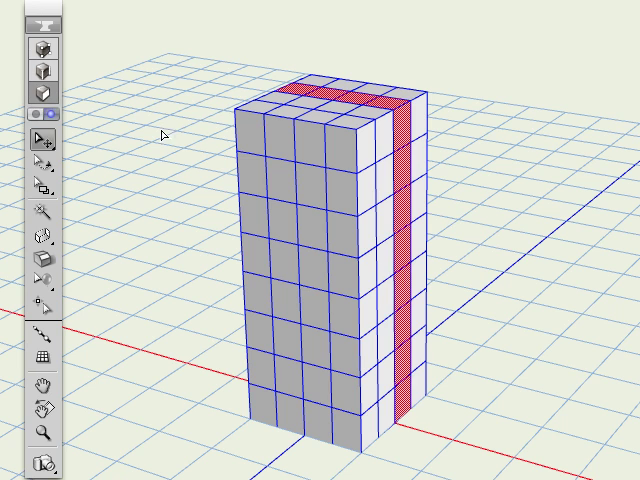
{"action": "left_click", "coordinate": [45, 214]}
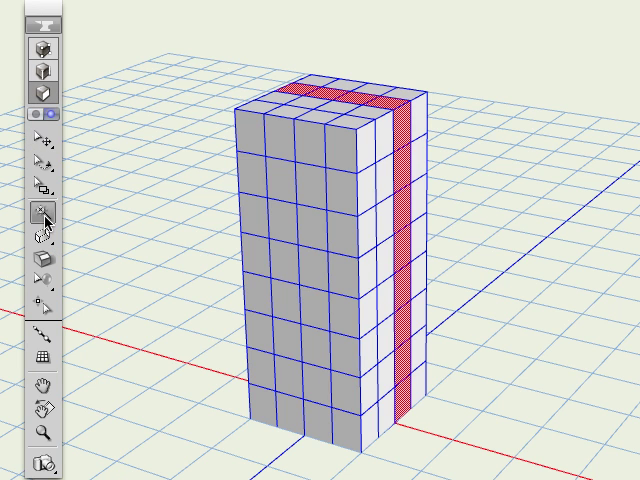
{"action": "double_click", "coordinate": [45, 214]}
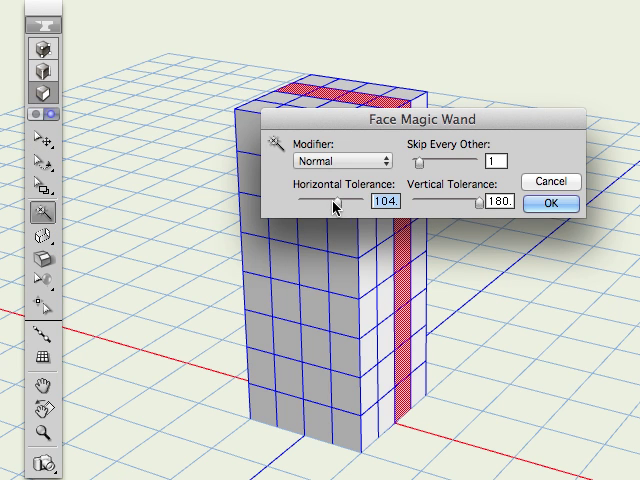
{"action": "left_click_drag", "start_coordinate": [338, 203], "coordinate": [273, 207]}
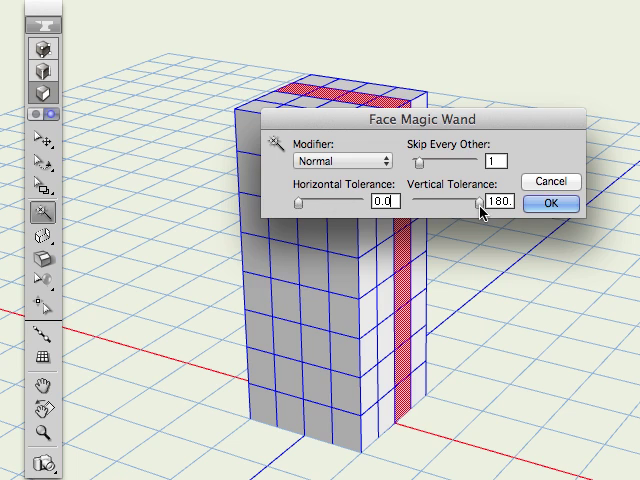
{"action": "left_click", "coordinate": [550, 207]}
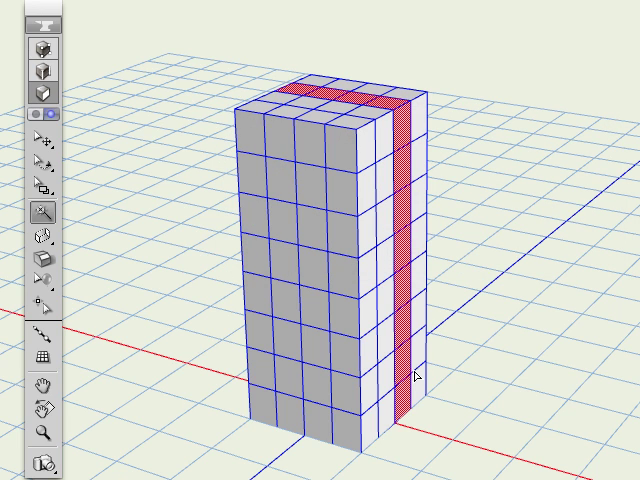
Magic-wand the right column, top strip and front column into alternating faces.
{"action": "left_click", "coordinate": [412, 311]}
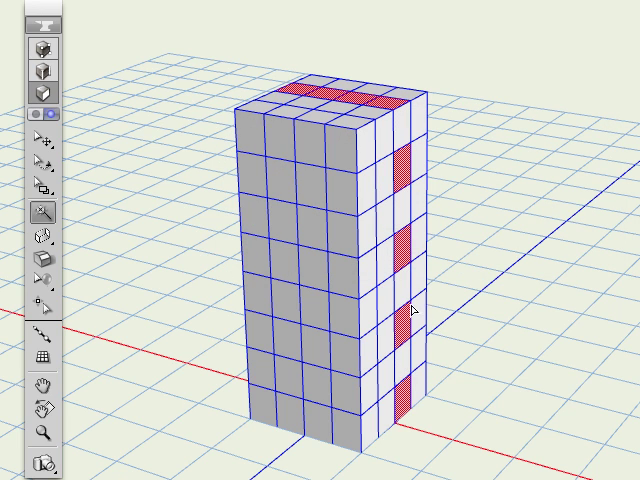
{"action": "left_click", "coordinate": [360, 104]}
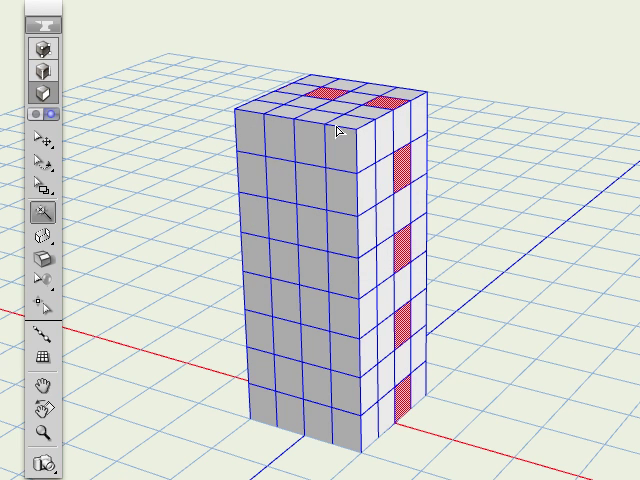
{"action": "key", "text": "o"}
{"action": "left_click_drag", "start_coordinate": [109, 251], "coordinate": [420, 245]}
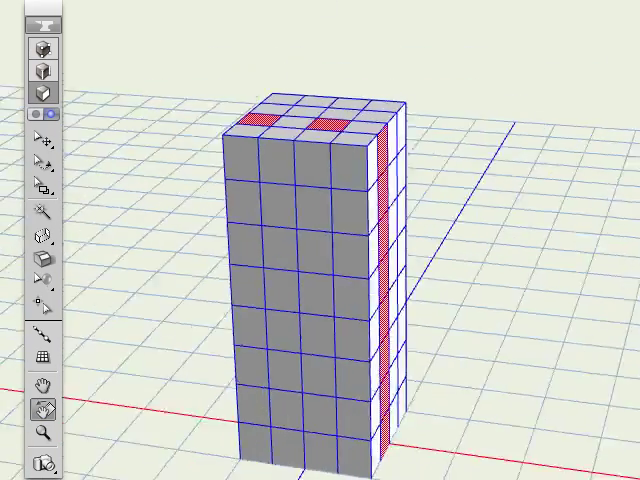
{"action": "key", "text": "w"}
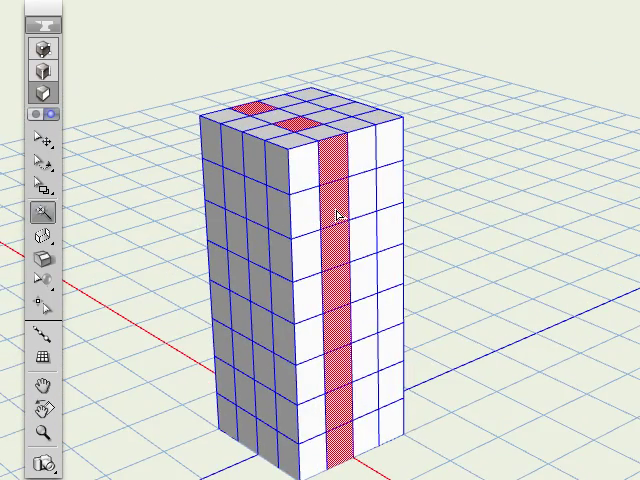
{"action": "left_click", "coordinate": [338, 216]}
Orbit around the box column to inspect its other side.
{"action": "key", "text": "o"}
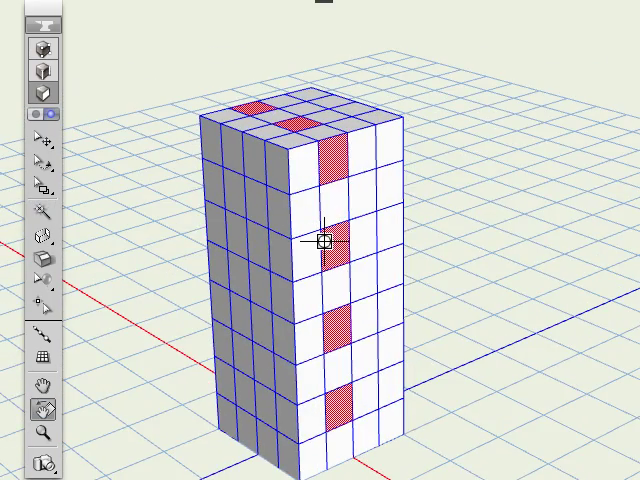
{"action": "left_click_drag", "start_coordinate": [323, 241], "coordinate": [280, 200]}
{"action": "left_click_drag", "start_coordinate": [293, 243], "coordinate": [36, 210]}
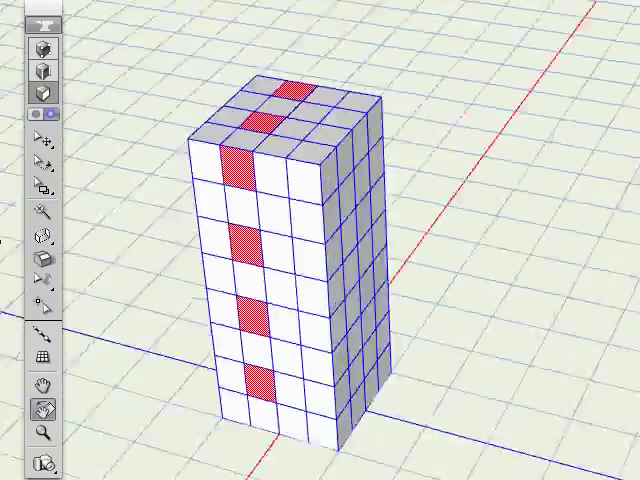
{"action": "mouse_move", "coordinate": [36, 210]}
{"action": "left_mouse_down"}
{"action": "mouse_move", "coordinate": [635, 235]}
{"action": "mouse_move", "coordinate": [374, 239]}
{"action": "mouse_move", "coordinate": [466, 191]}
{"action": "mouse_move", "coordinate": [573, 191]}
{"action": "left_mouse_up"}
{"action": "key", "text": "w"}
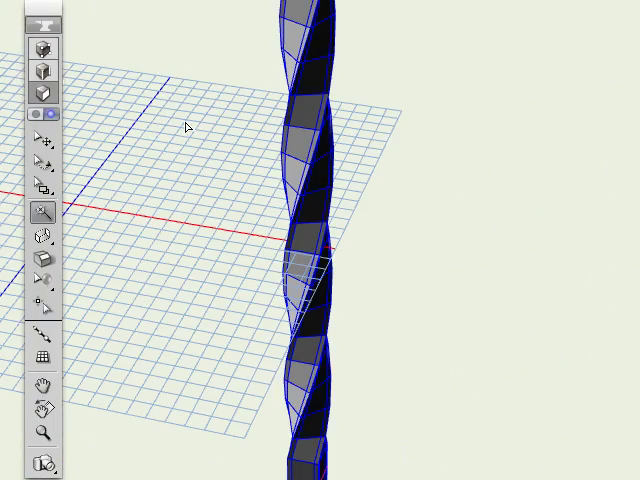
{"action": "key", "text": "v"}
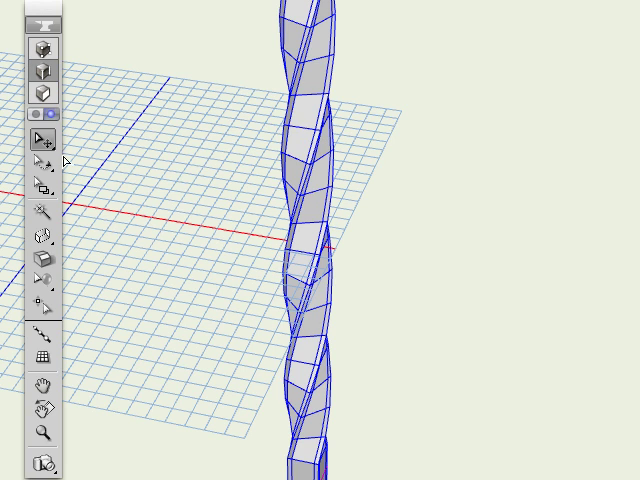
Pick the edge ring through the twisted strip's middle, then switch to face mode.
{"action": "left_click", "coordinate": [331, 215]}
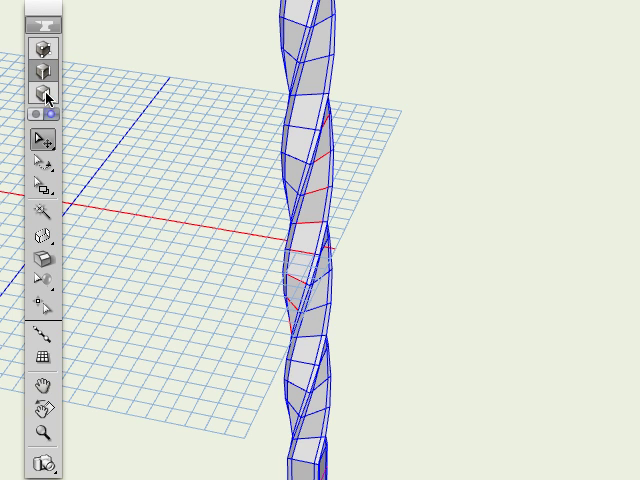
{"action": "left_click", "coordinate": [45, 93]}
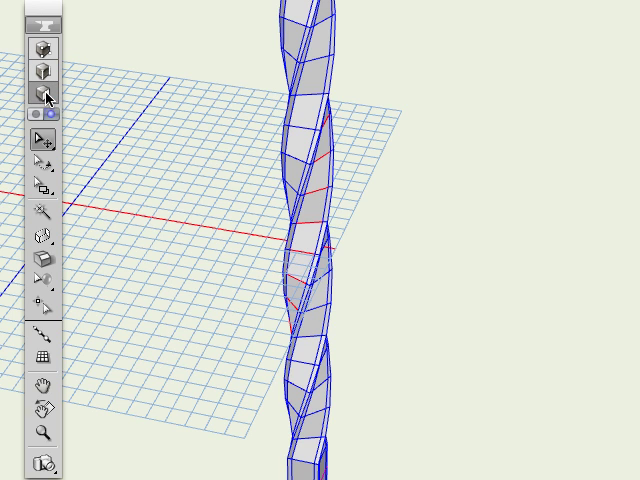
Set the Face Magic Wand horizontal tolerance to about 108 and confirm.
{"action": "left_click", "coordinate": [47, 214]}
{"action": "double_click", "coordinate": [47, 214]}
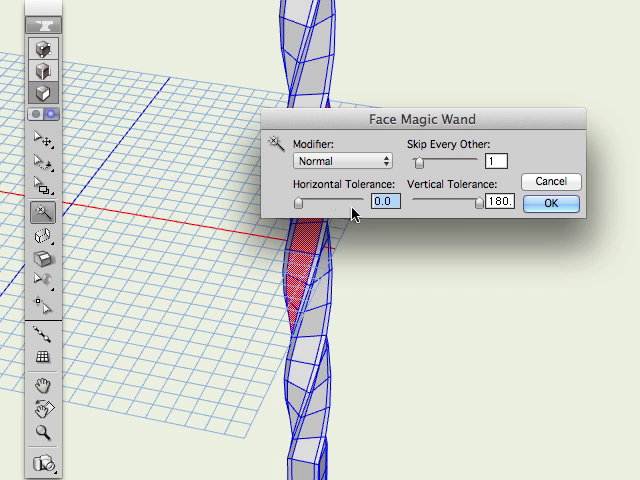
{"action": "left_click_drag", "start_coordinate": [299, 203], "coordinate": [333, 204]}
{"action": "left_click", "coordinate": [556, 210]}
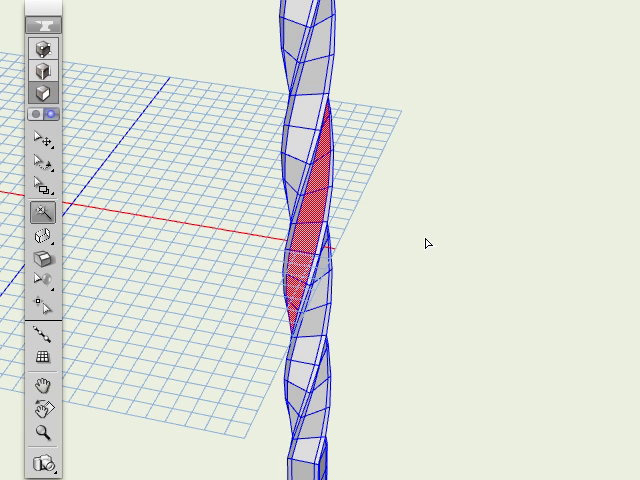
Magic-wand the strip's middle face ring into alternating faces and orbit to inspect it.
{"action": "left_click", "coordinate": [298, 268]}
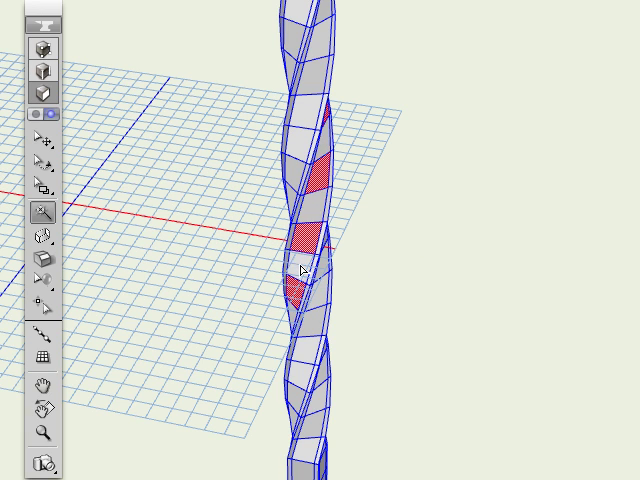
{"action": "key", "text": "alt"}
{"action": "left_click_drag", "start_coordinate": [307, 241], "coordinate": [187, 276], "text": "alt"}
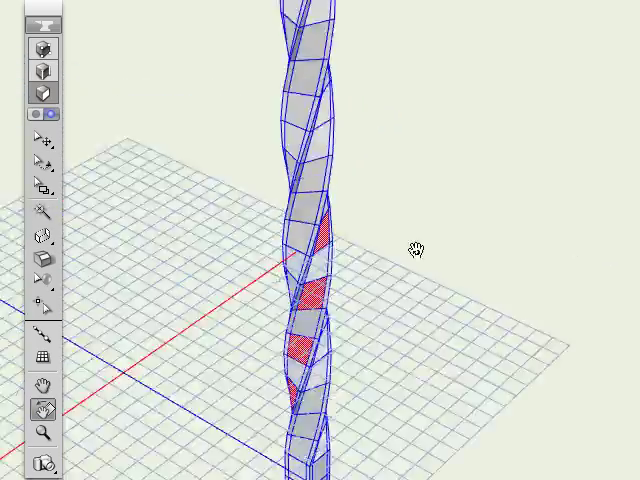
{"action": "mouse_move", "coordinate": [300, 255]}
{"action": "left_mouse_down", "text": "alt"}
{"action": "mouse_move", "coordinate": [307, 241]}
{"action": "mouse_move", "coordinate": [618, 269]}
{"action": "mouse_move", "coordinate": [143, 264]}
{"action": "mouse_move", "coordinate": [176, 284]}
{"action": "mouse_move", "coordinate": [461, 330]}
{"action": "mouse_move", "coordinate": [404, 313]}
{"action": "mouse_move", "coordinate": [439, 313]}
{"action": "left_mouse_up", "text": "alt"}
{"action": "key", "text": "w"}
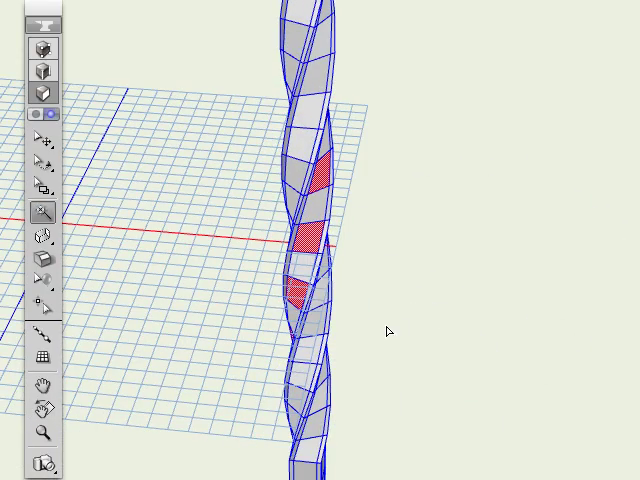